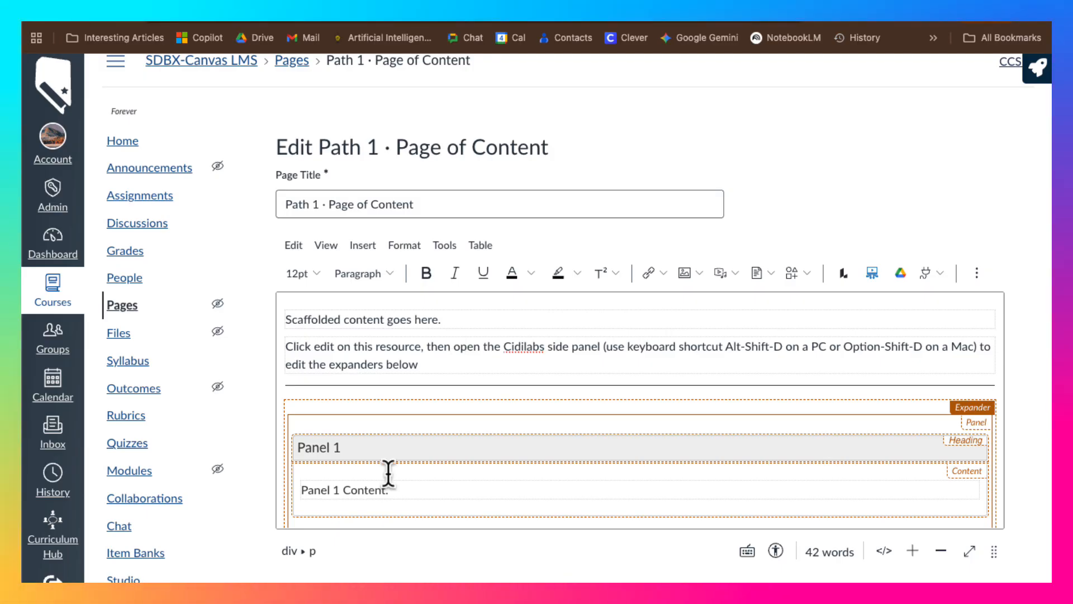
Open the Cidilabs DesignPLUS side panel for the page being edited.
scroll(389, 474, down, 2)
scroll(388, 474, up, 2)
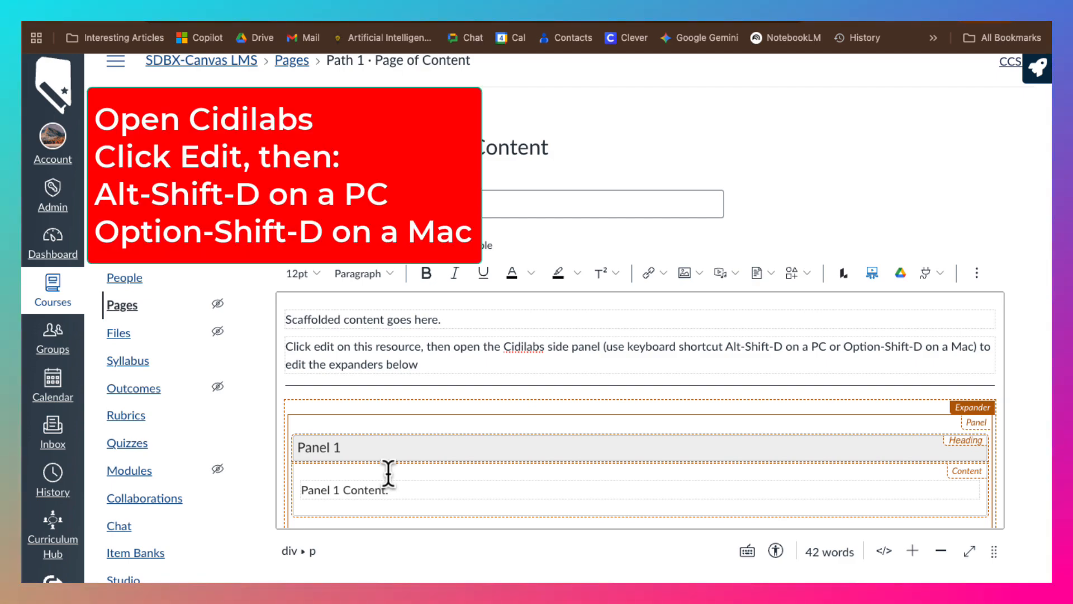
key(alt+shift+d)
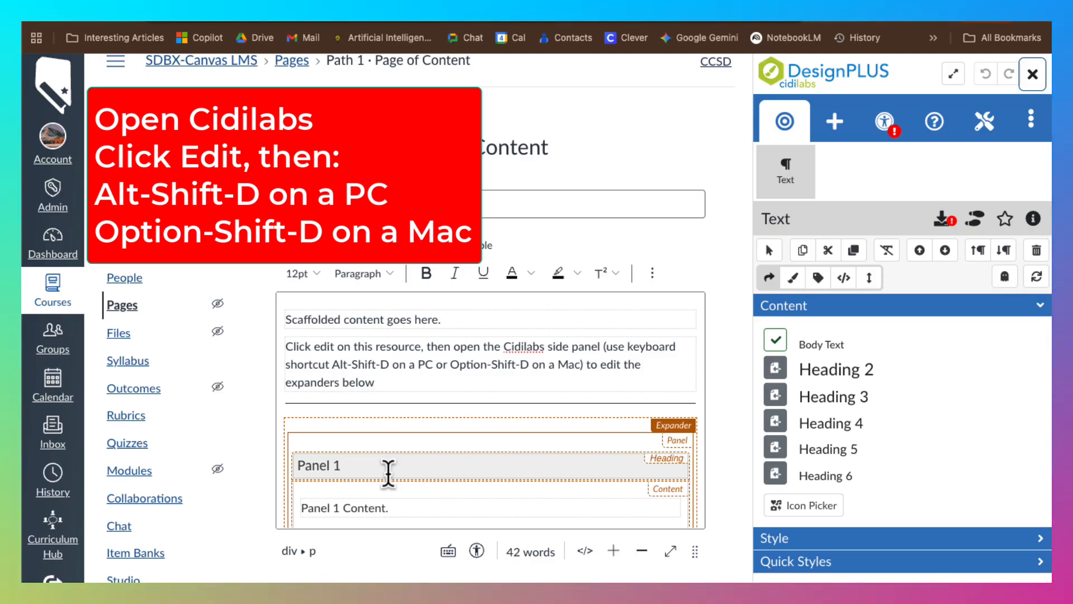
Select the expander below the intro text and set its number of panels to 5.
scroll(416, 429, down, 4)
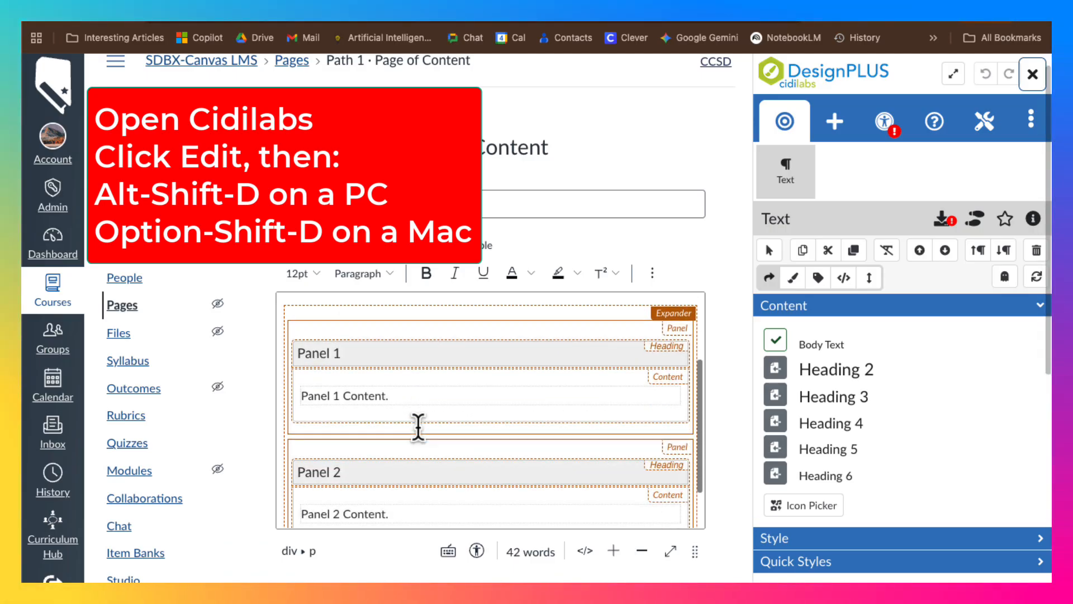
scroll(418, 427, up, 1)
scroll(418, 428, up, 2)
scroll(418, 427, down, 3)
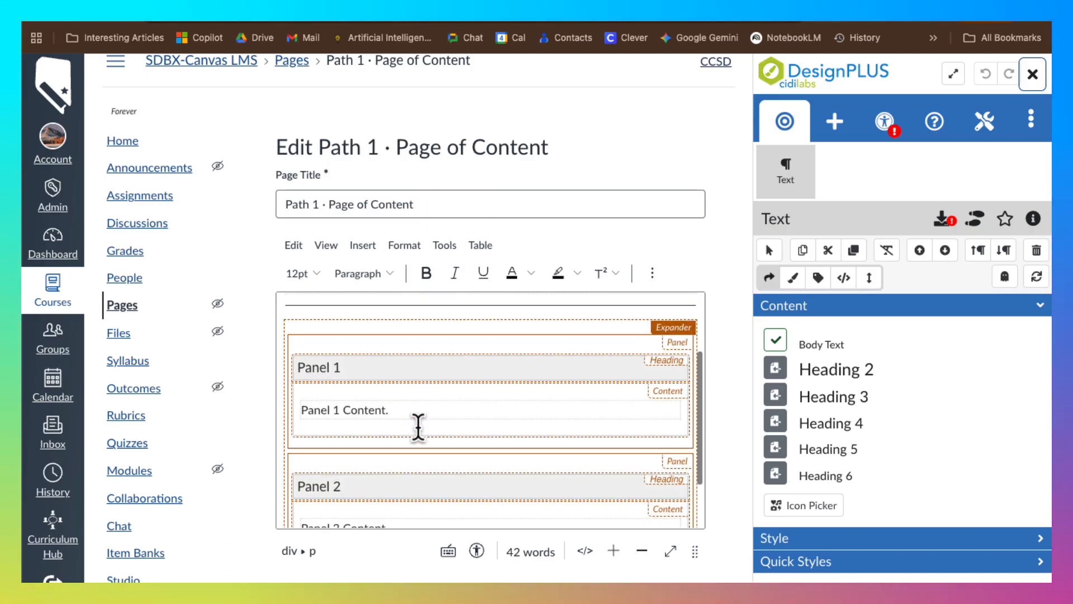
scroll(418, 427, up, 2)
click(413, 400)
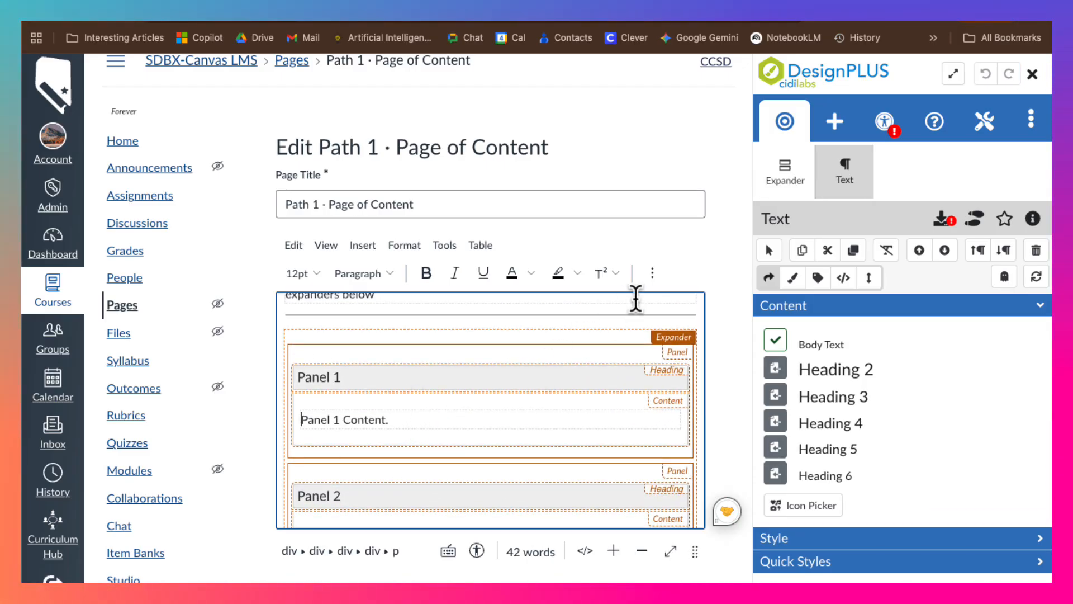
click(783, 195)
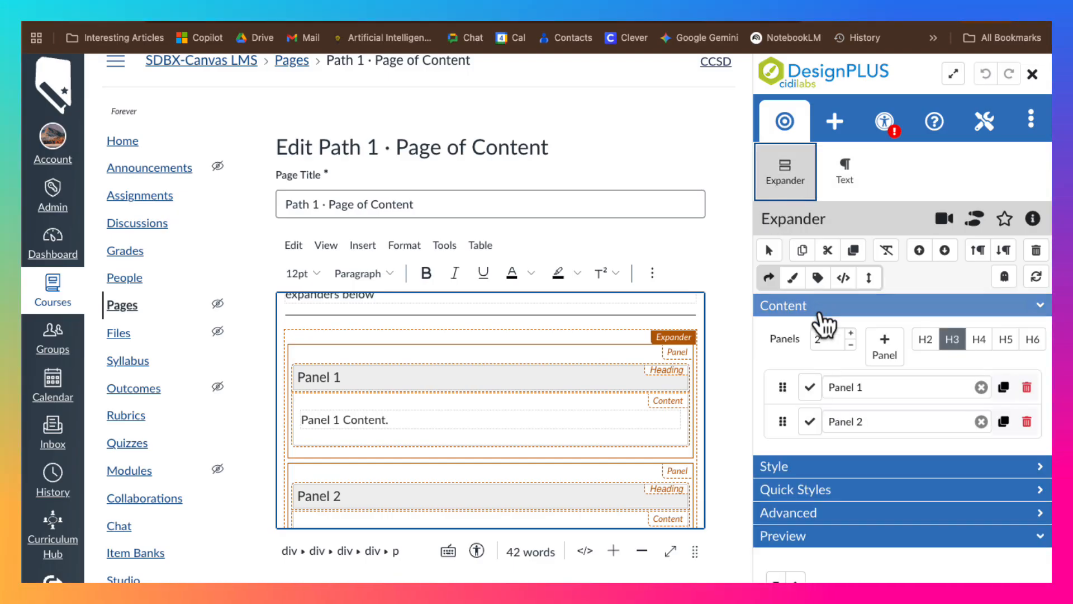
click(850, 333)
click(850, 334)
click(850, 333)
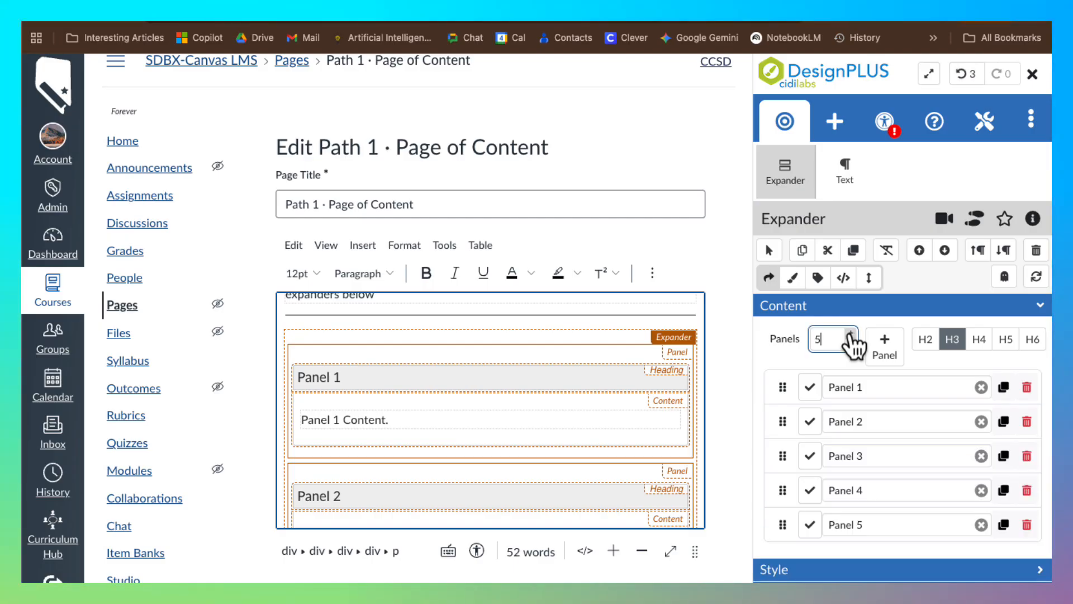
Review the placeholder text and the expander panels on the page.
scroll(522, 378, up, 2)
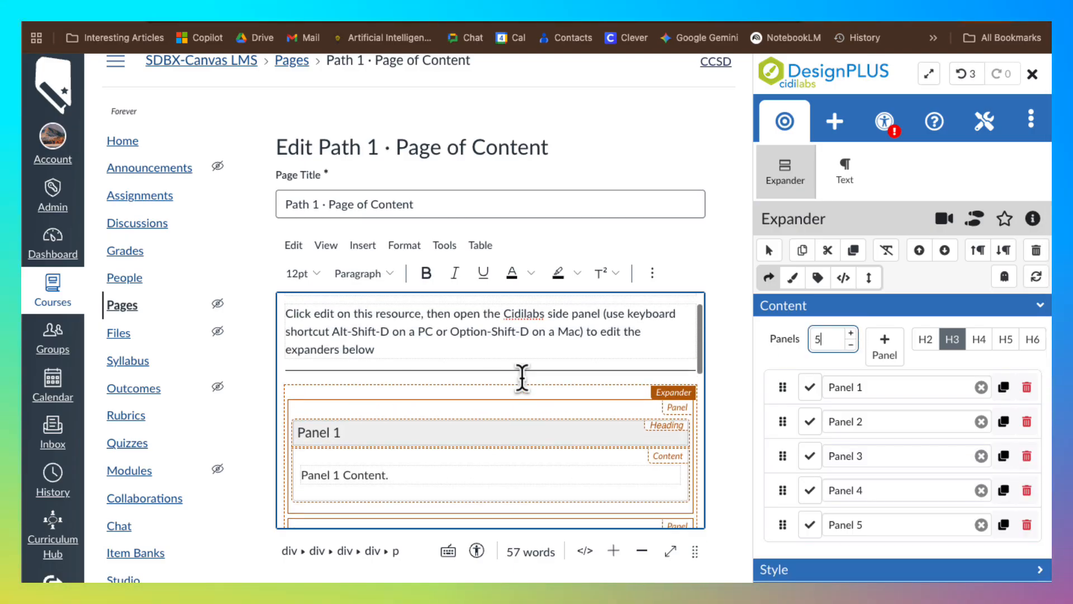
scroll(522, 378, up, 1)
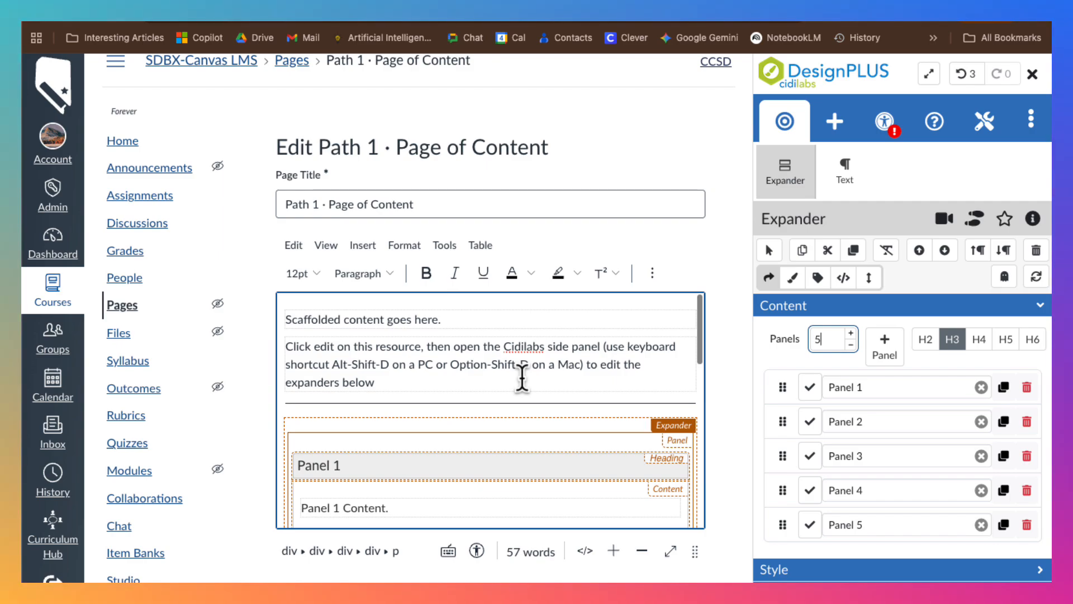
scroll(522, 378, down, 4)
scroll(522, 378, down, 2)
scroll(522, 378, up, 5)
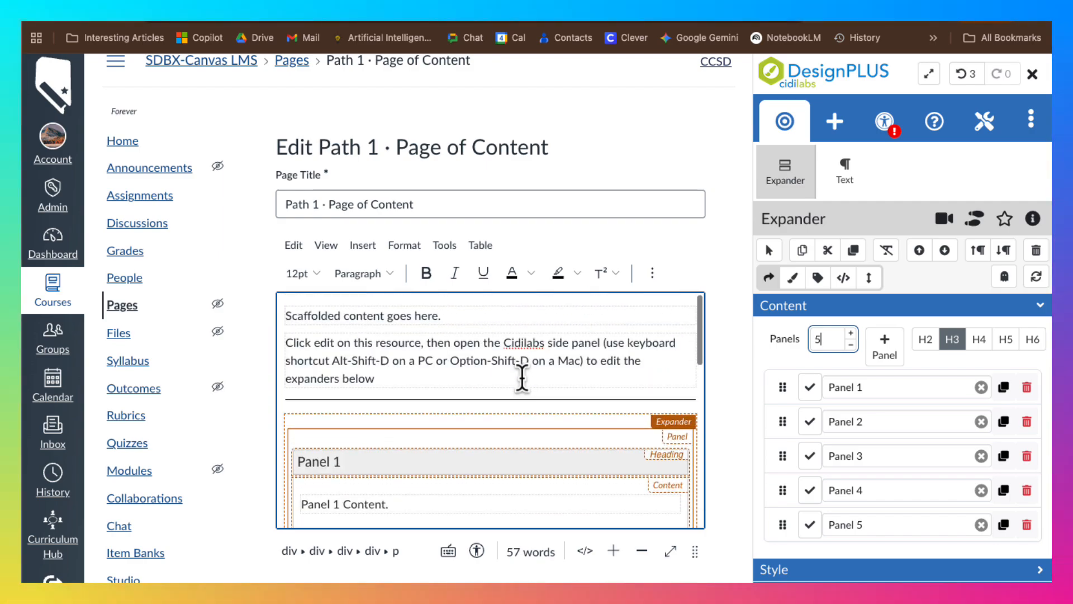
scroll(522, 378, down, 15)
scroll(522, 378, up, 15)
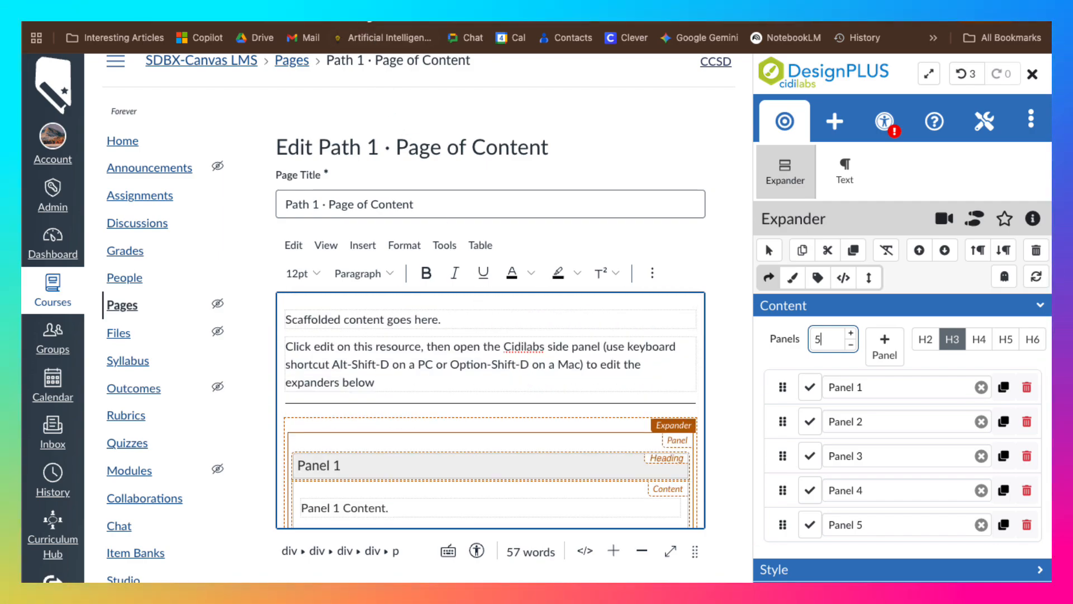
Switch to Gemini and copy the Path 1 page content, from the heading "The Unseen Economy" through the discussion prompts.
key(ctrl+Tab)
scroll(534, 287, up, 9)
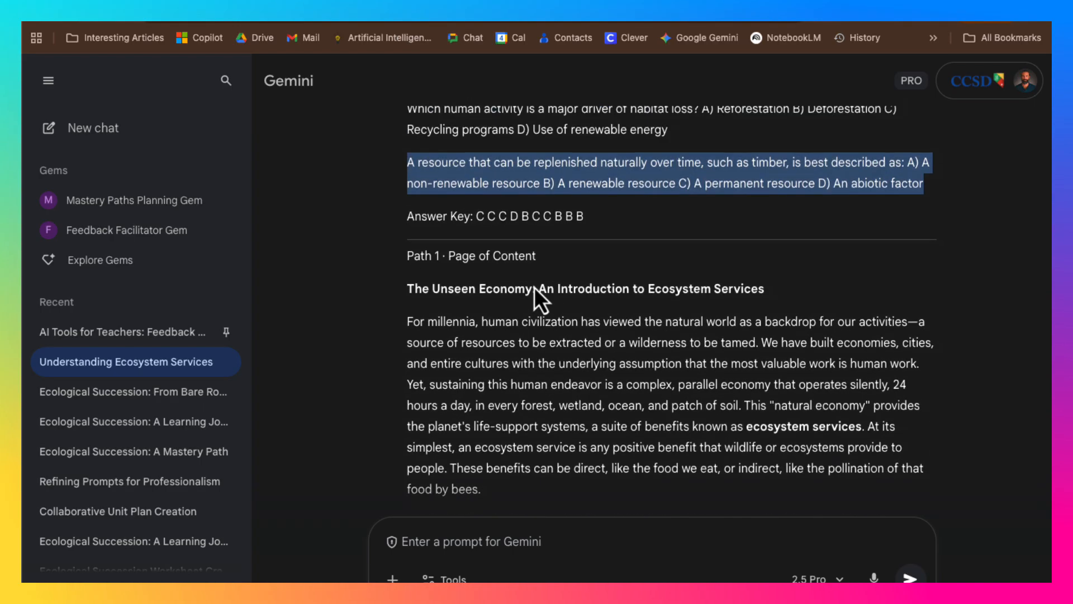
scroll(534, 287, down, 4)
scroll(533, 283, down, 1)
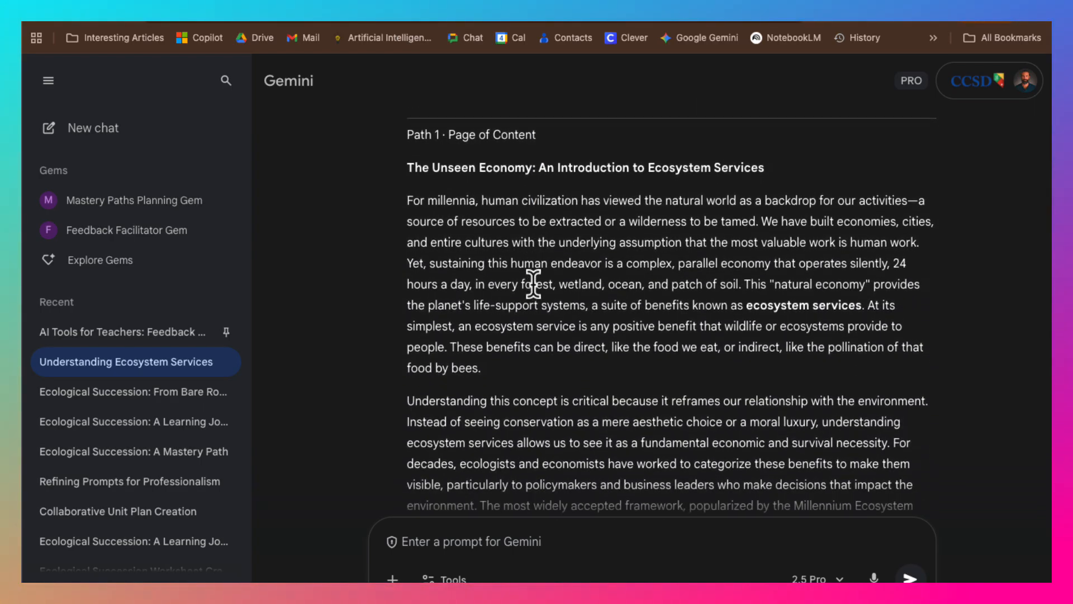
triple_click(469, 168)
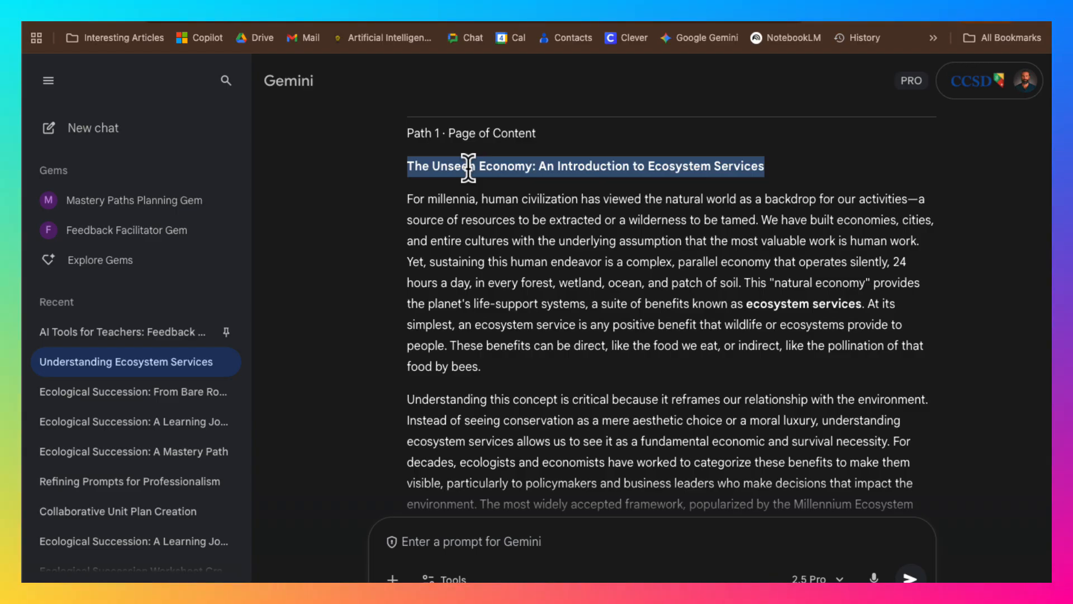
click(466, 190)
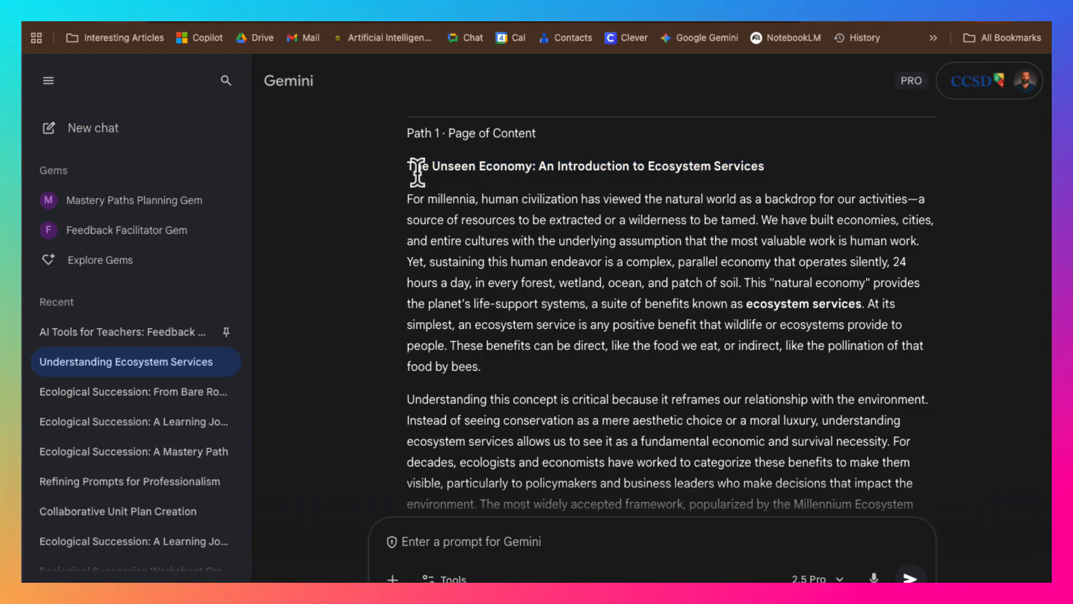
drag(407, 167, 651, 457)
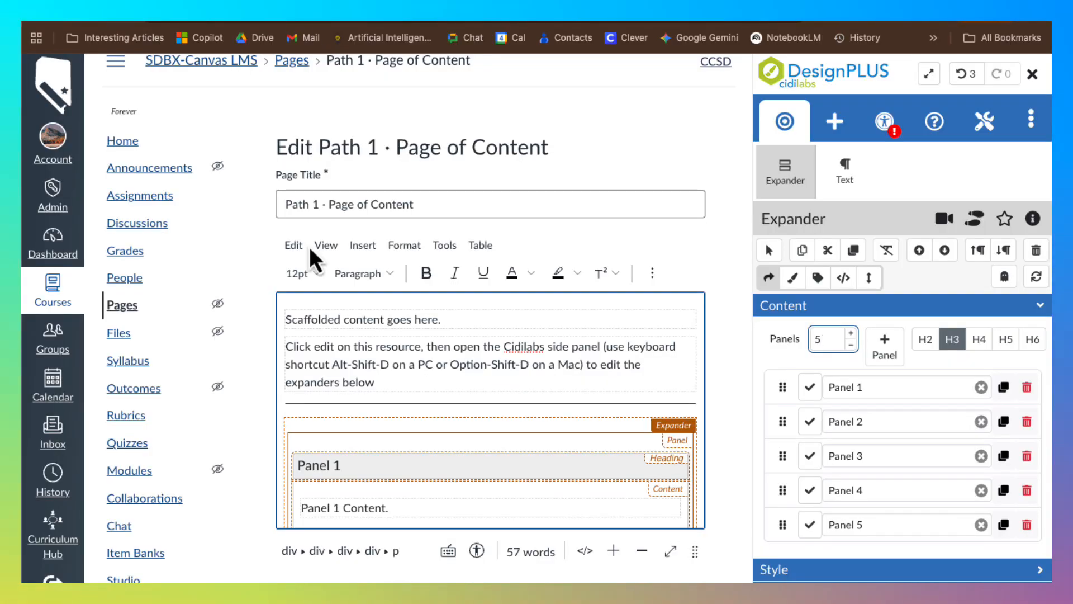
Back in the Canvas page editor, replace the placeholder paragraphs above the divider with the copied content and enlarge the editing area.
drag(390, 386, 278, 312)
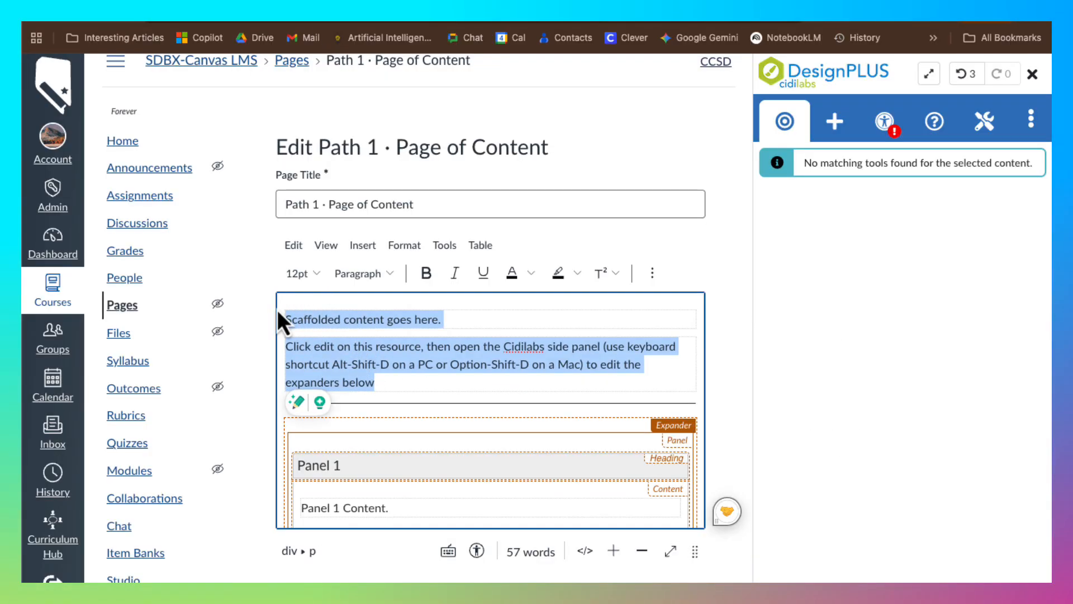
key(ctrl+v)
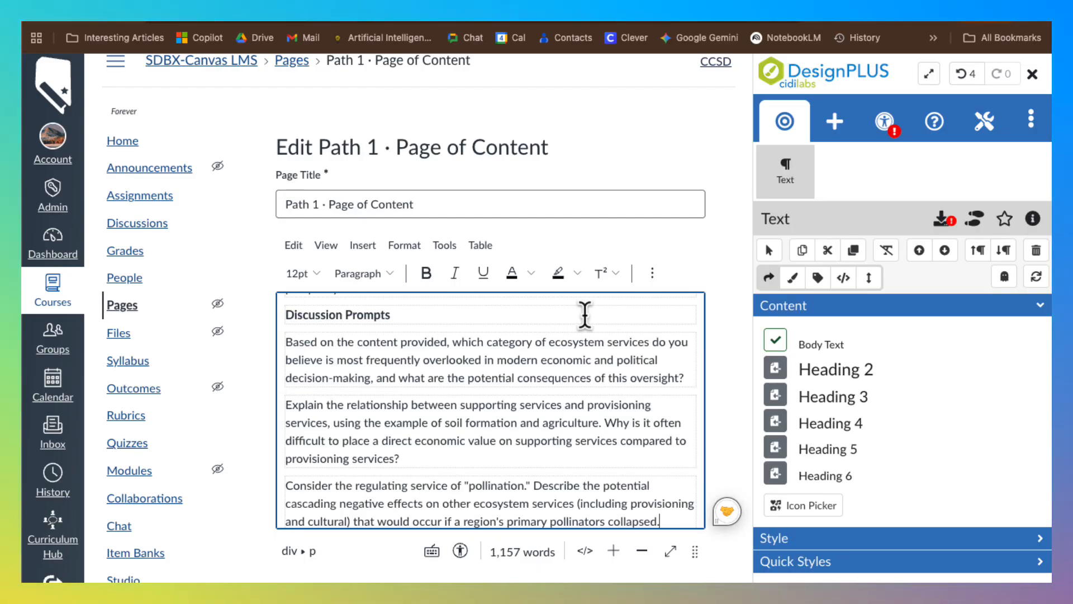
scroll(612, 287, down, 2)
scroll(612, 287, down, 1)
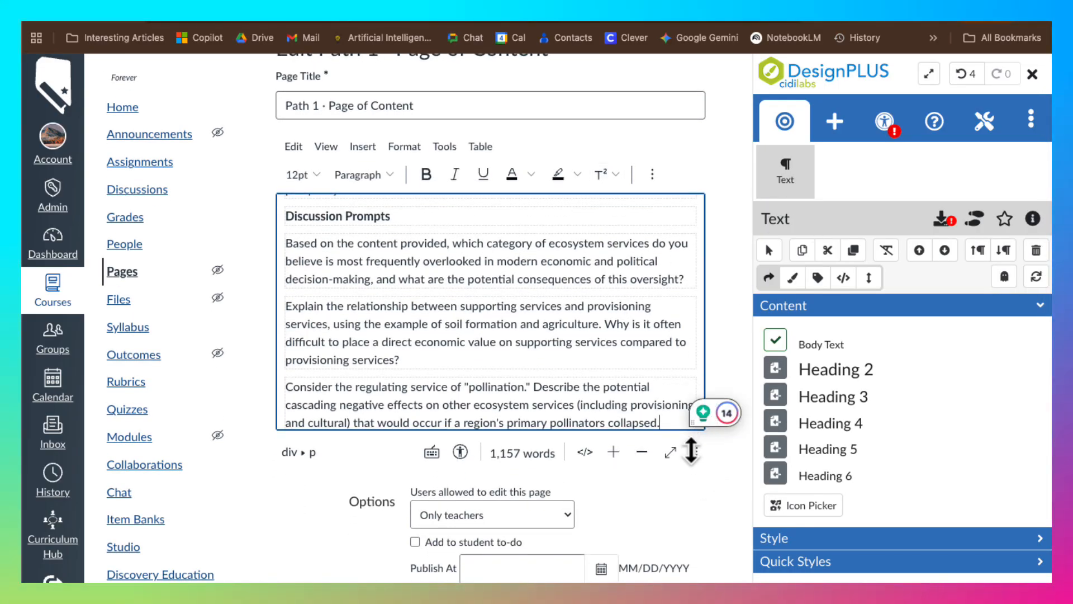
drag(692, 450, 693, 580)
Copy the Provisioning Services section, including its Fresh Water paragraph, and remove it from the main body text.
scroll(618, 308, up, 15)
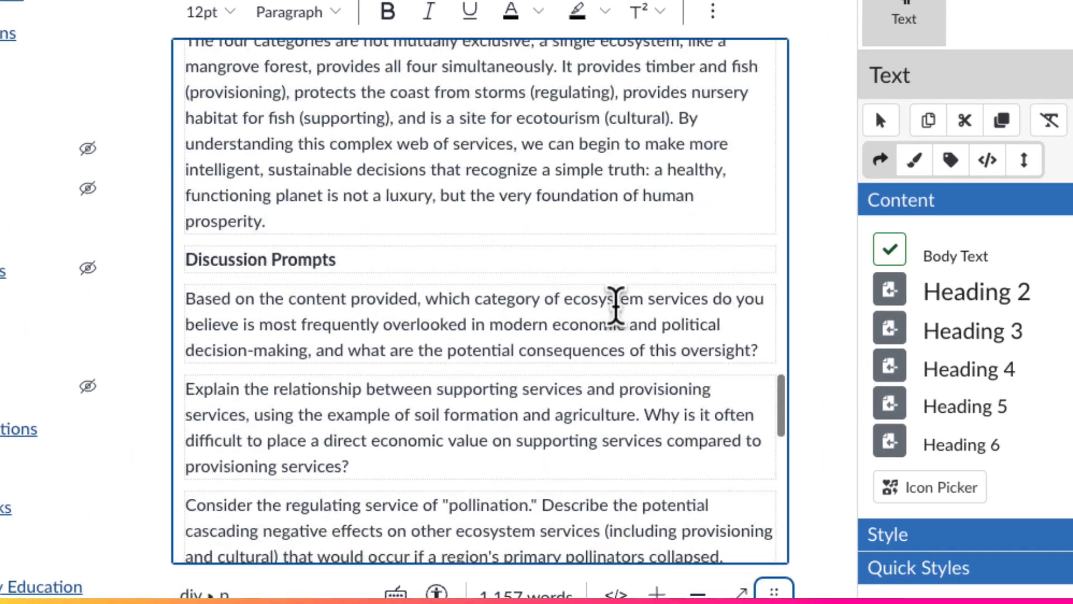
scroll(615, 304, up, 1)
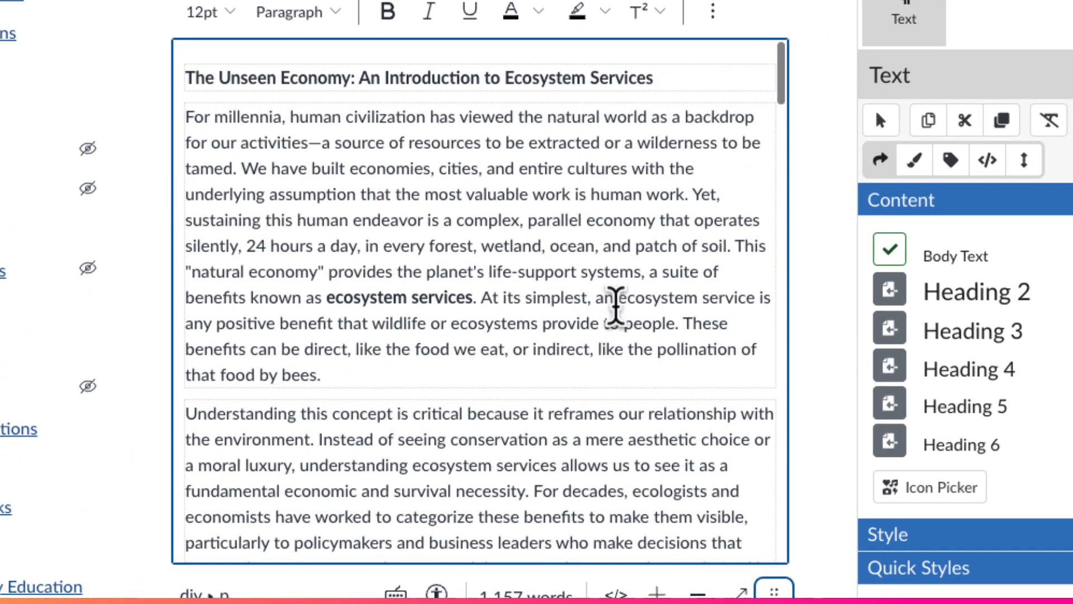
scroll(300, 408, down, 8)
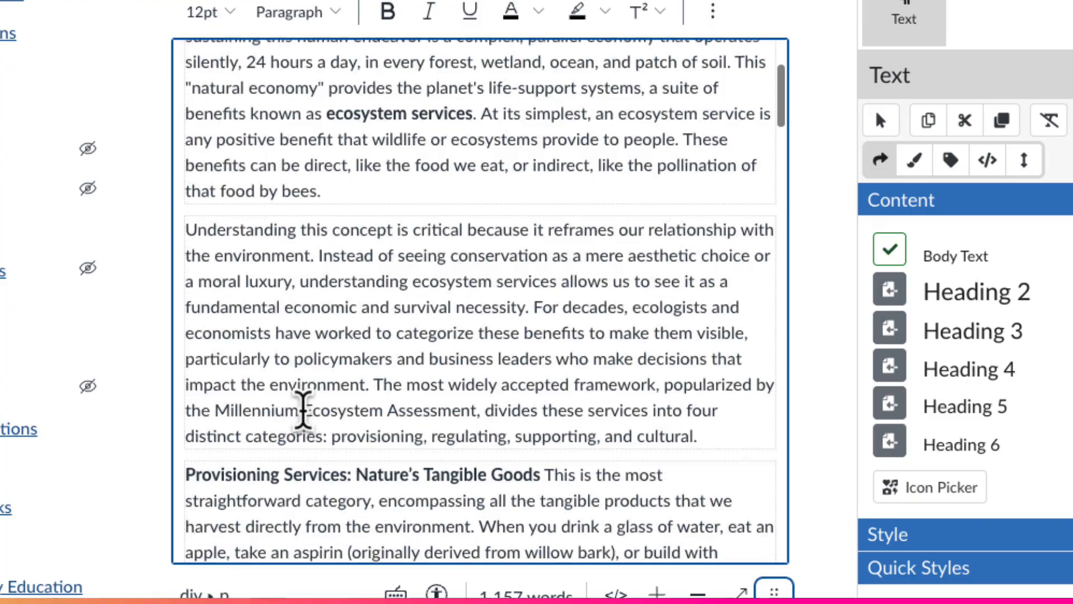
scroll(302, 411, up, 8)
scroll(302, 411, down, 9)
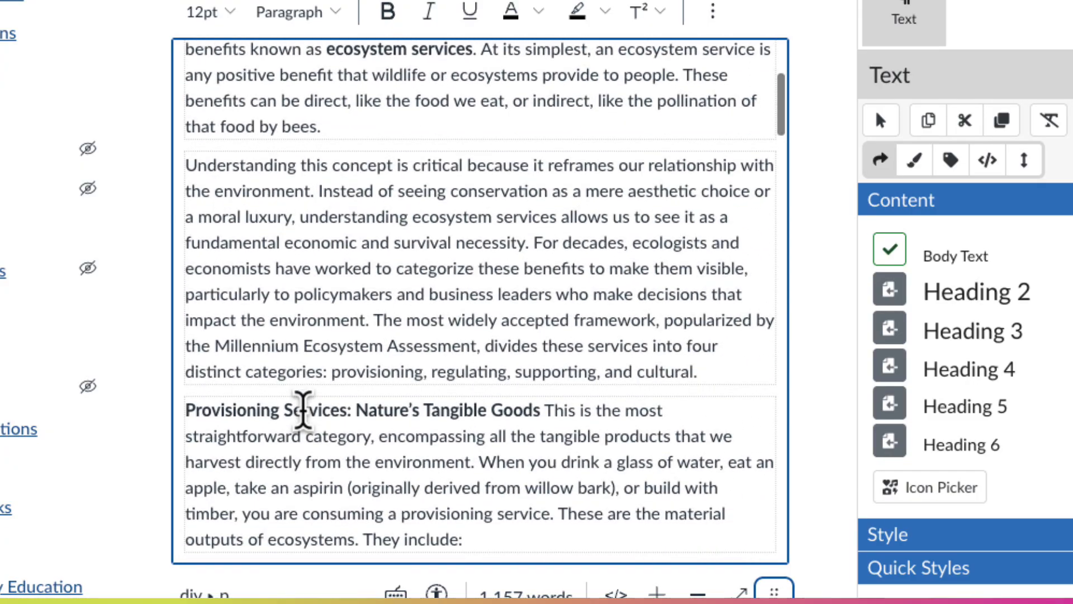
scroll(303, 411, down, 6)
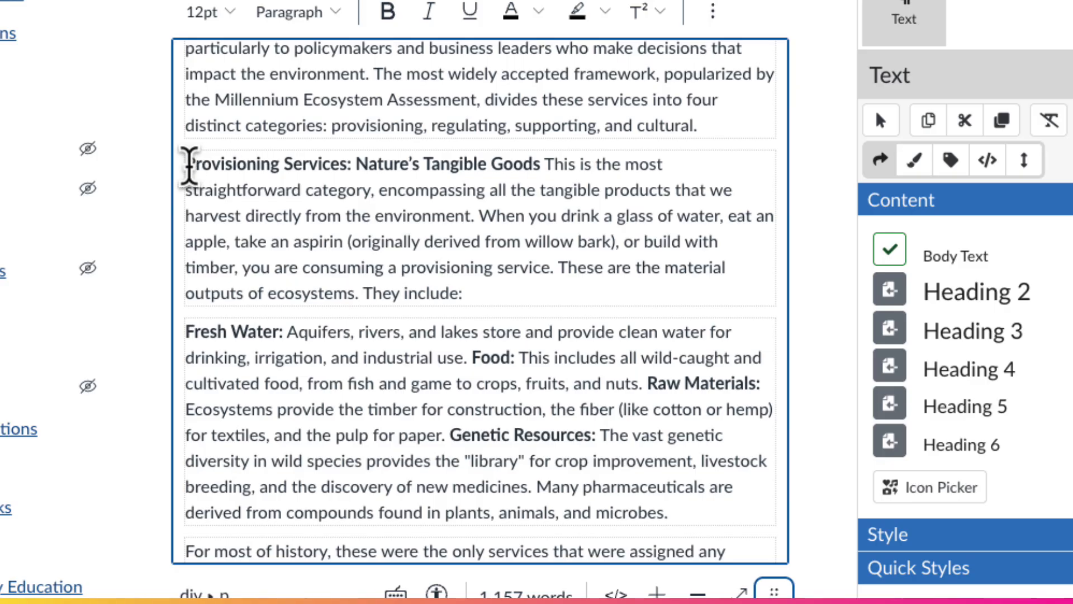
drag(187, 164, 693, 505)
key(ctrl+c)
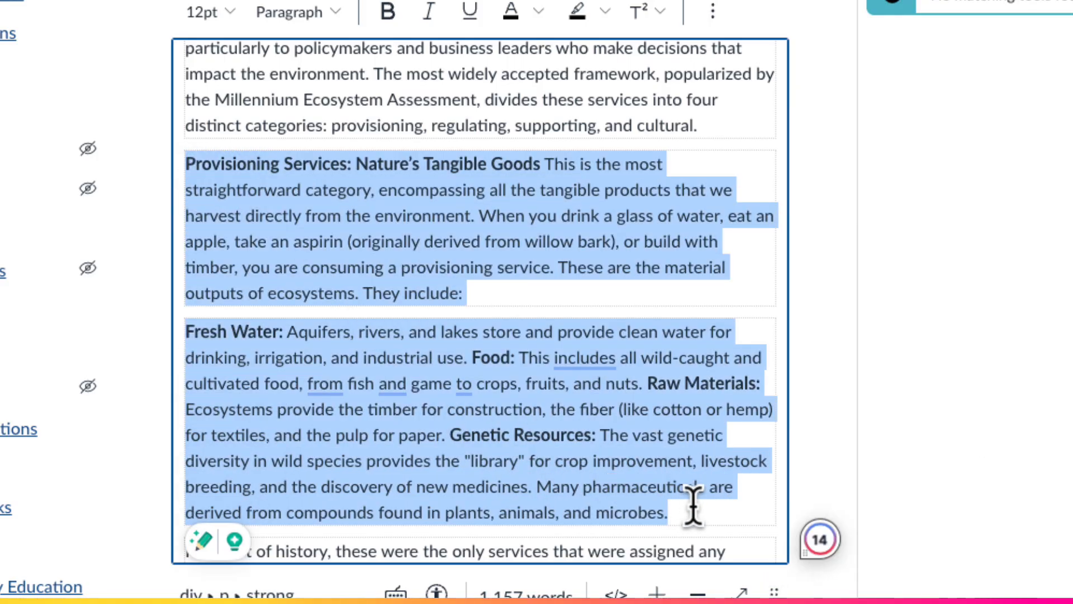
key(BackSpace)
Replace the placeholder content of Panel 1 in the expander with the copied Provisioning Services section.
scroll(489, 285, down, 15)
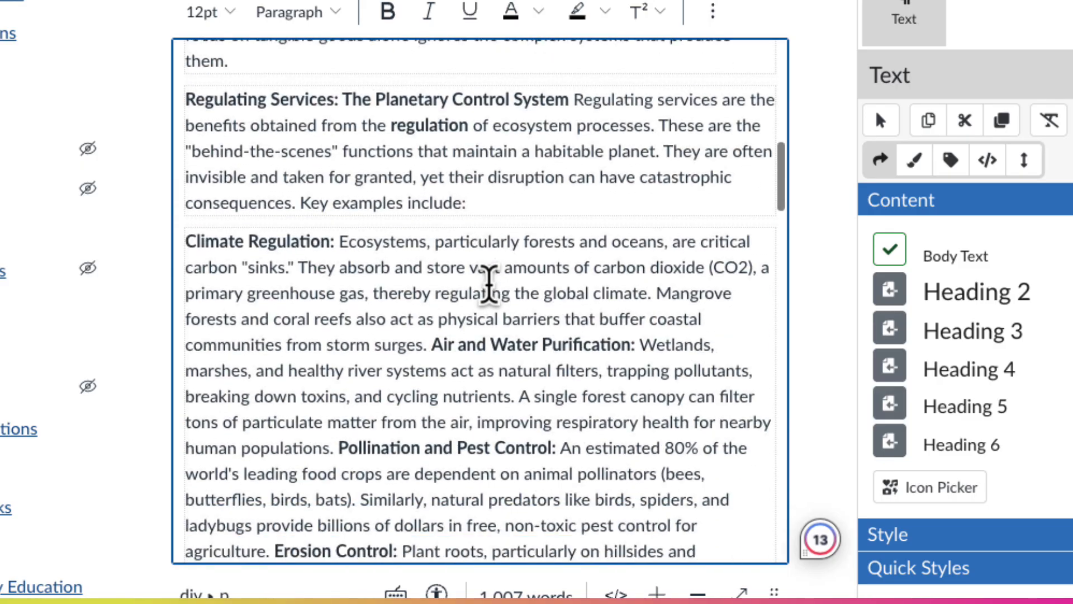
scroll(489, 285, down, 15)
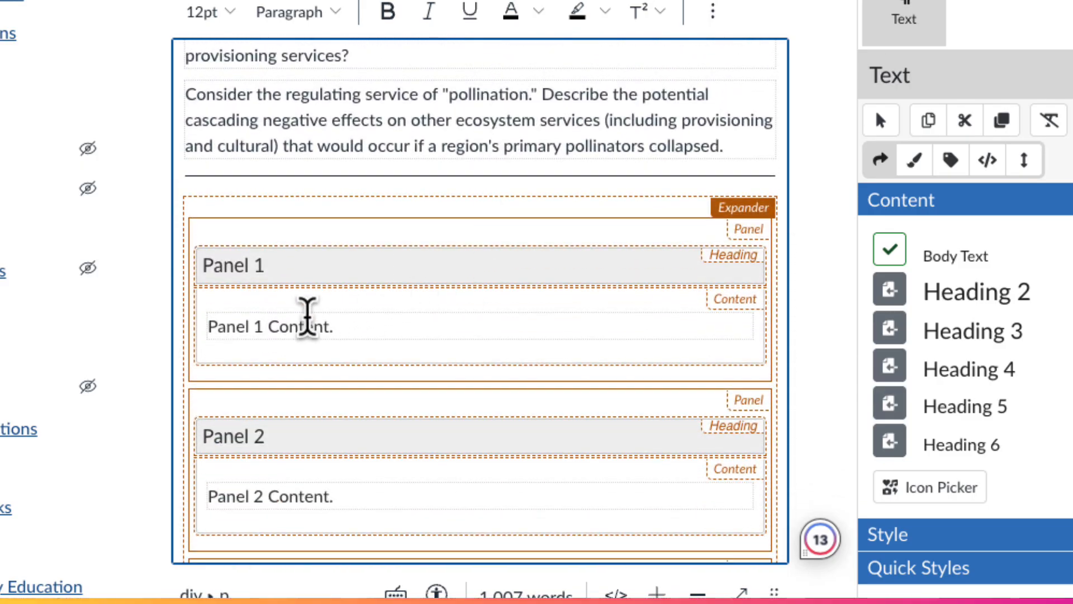
triple_click(307, 318)
key(ctrl+v)
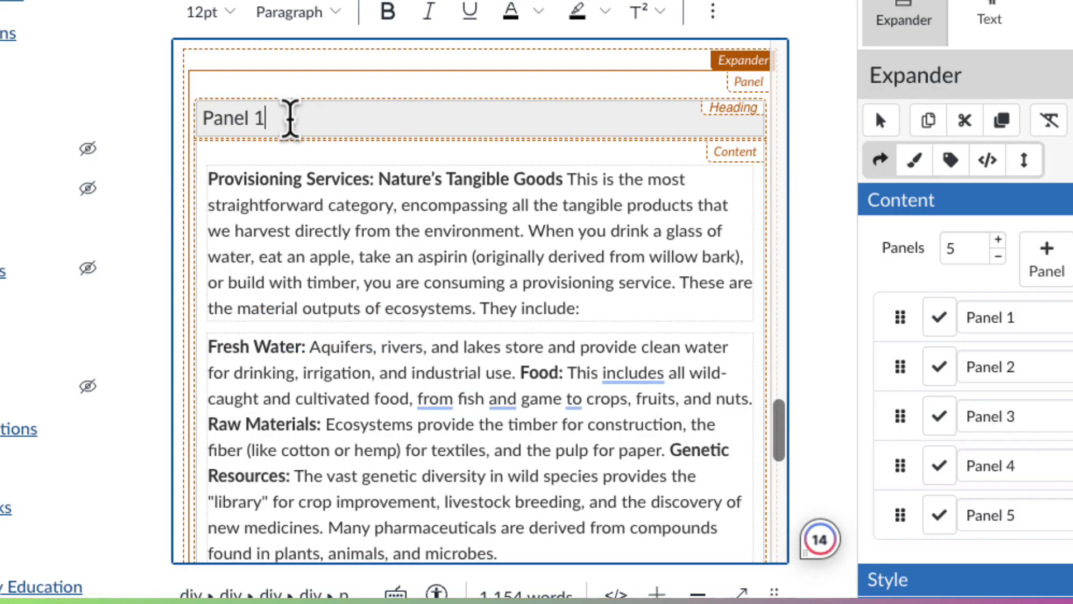
Change the Panel 1 heading to "Provisioning Services" and delete the duplicate "Provisioning Services:" from the start of its content.
drag(287, 116, 216, 117)
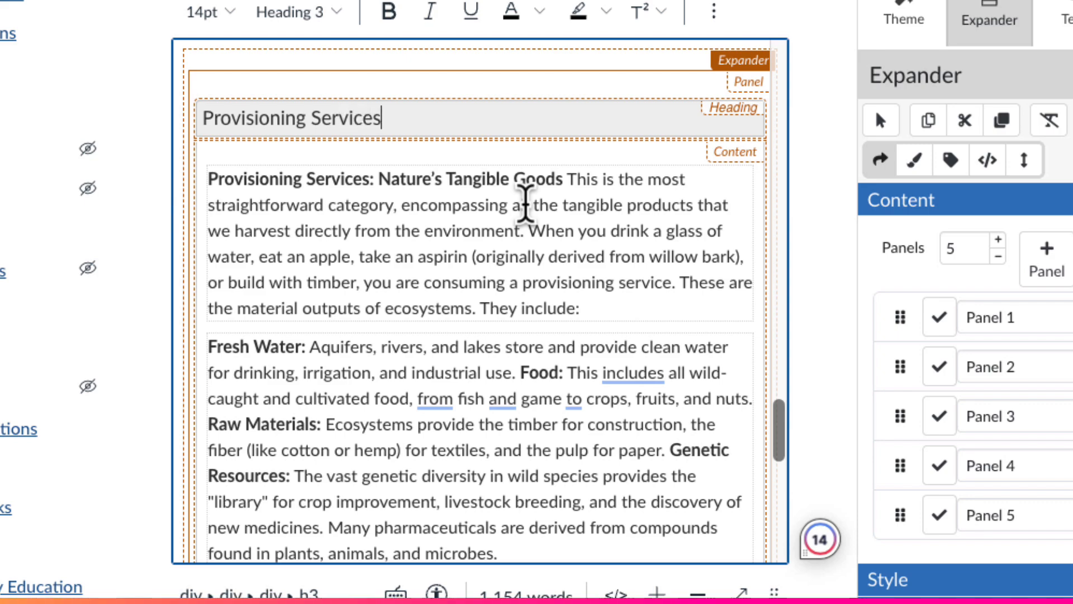
drag(378, 180, 214, 184)
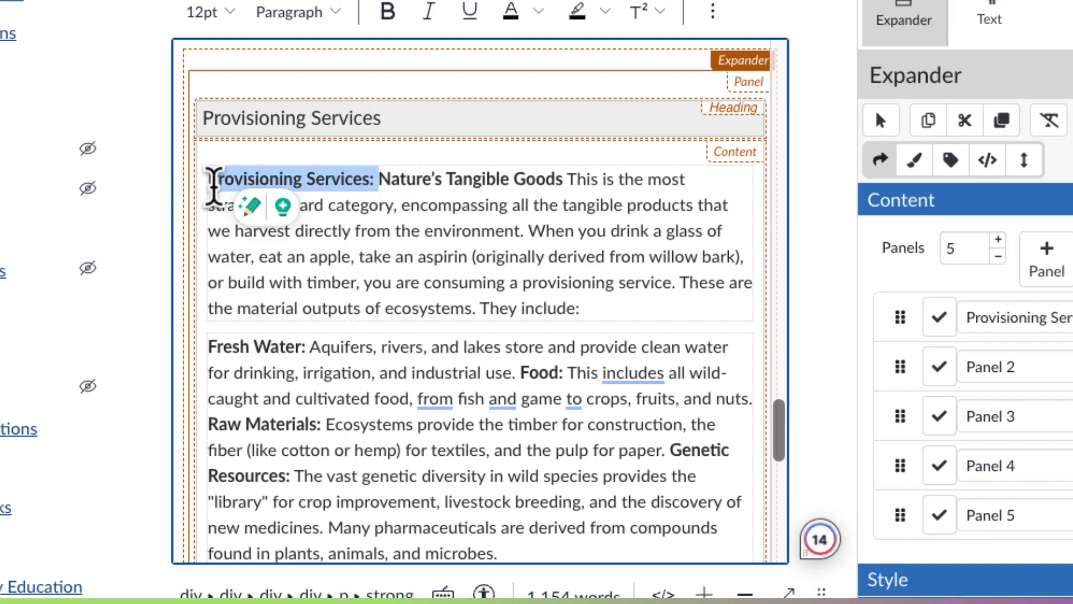
key(BackSpace)
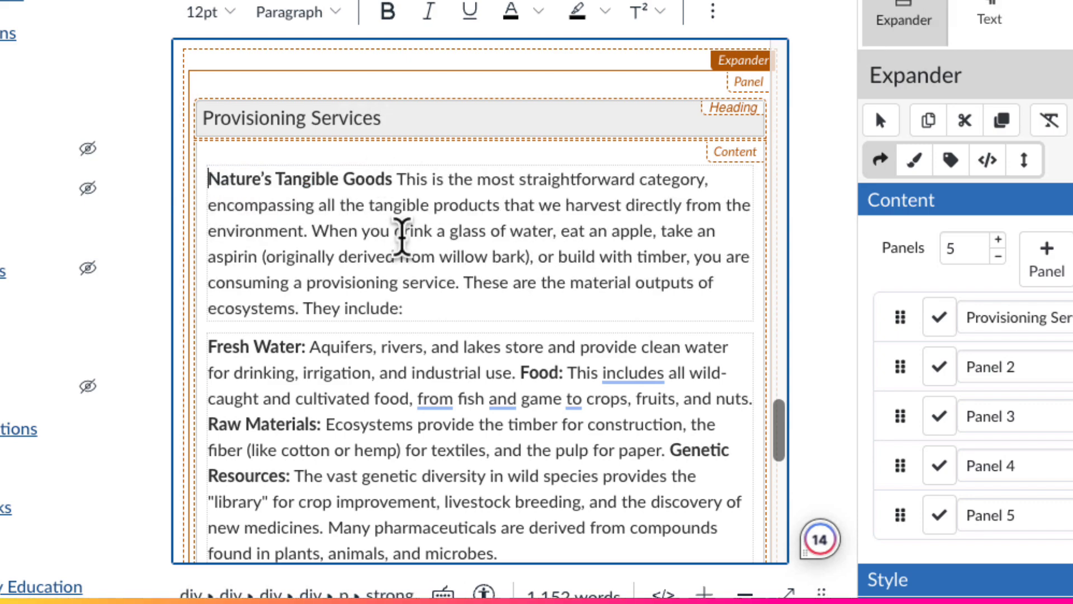
Look through the remaining body text for the other service sections and the discussion prompts.
scroll(400, 232, up, 10)
scroll(402, 235, up, 15)
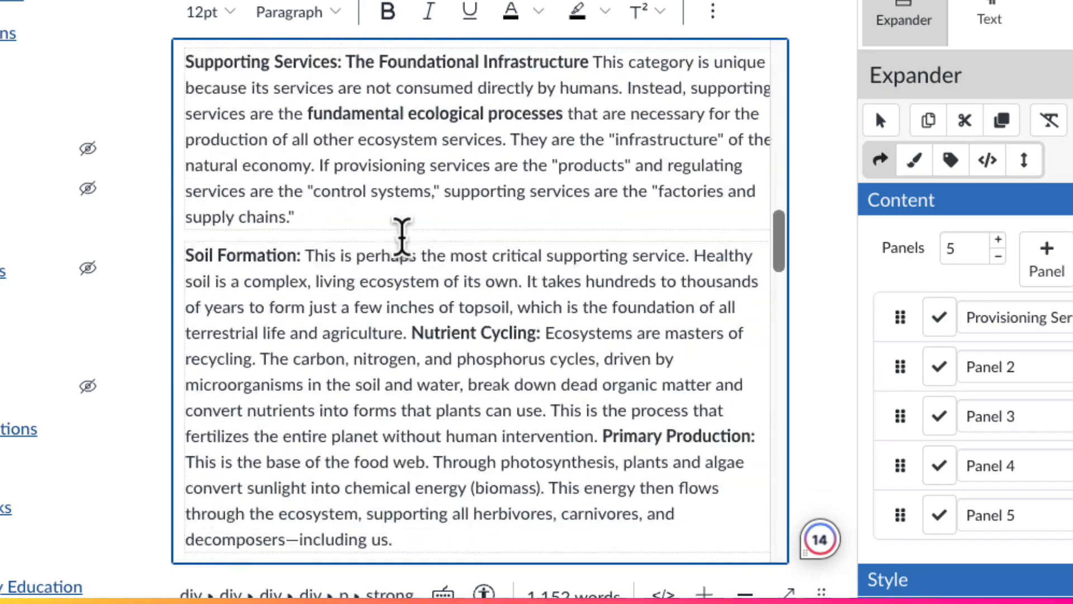
scroll(402, 235, up, 5)
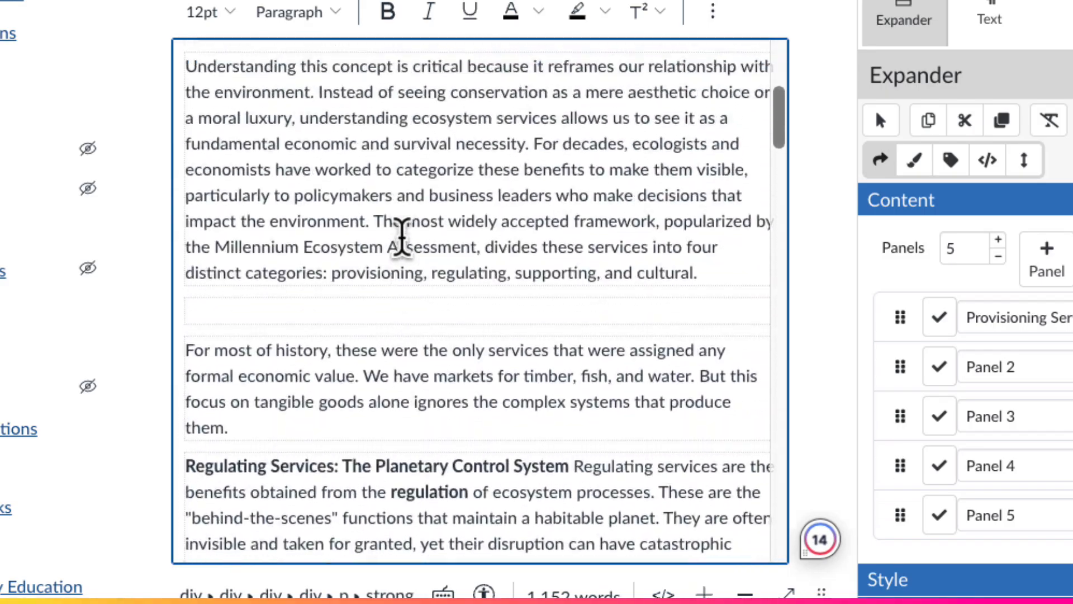
scroll(402, 235, down, 6)
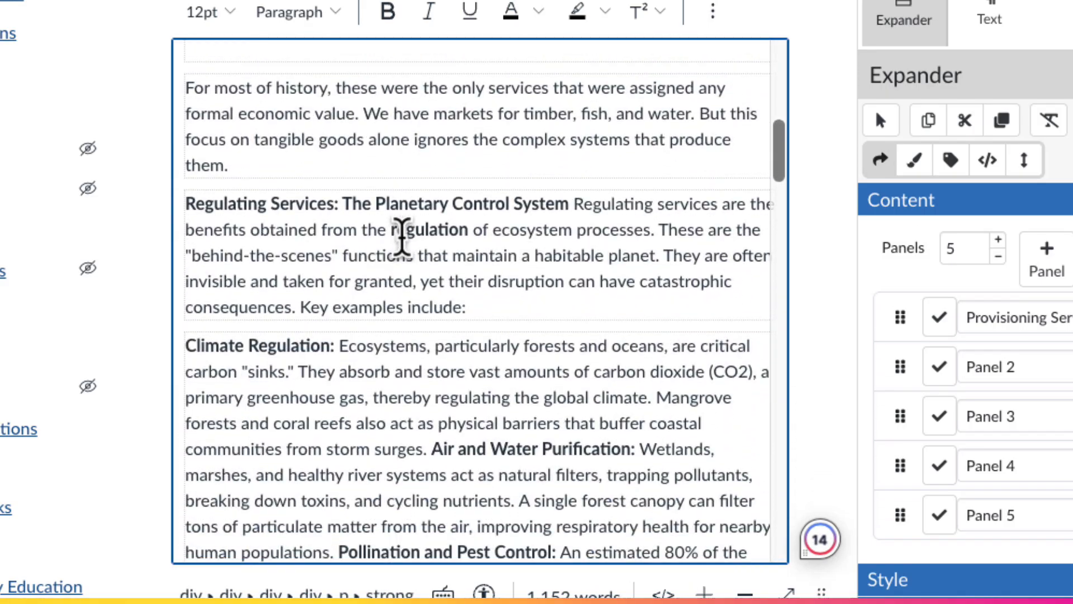
scroll(401, 232, down, 20)
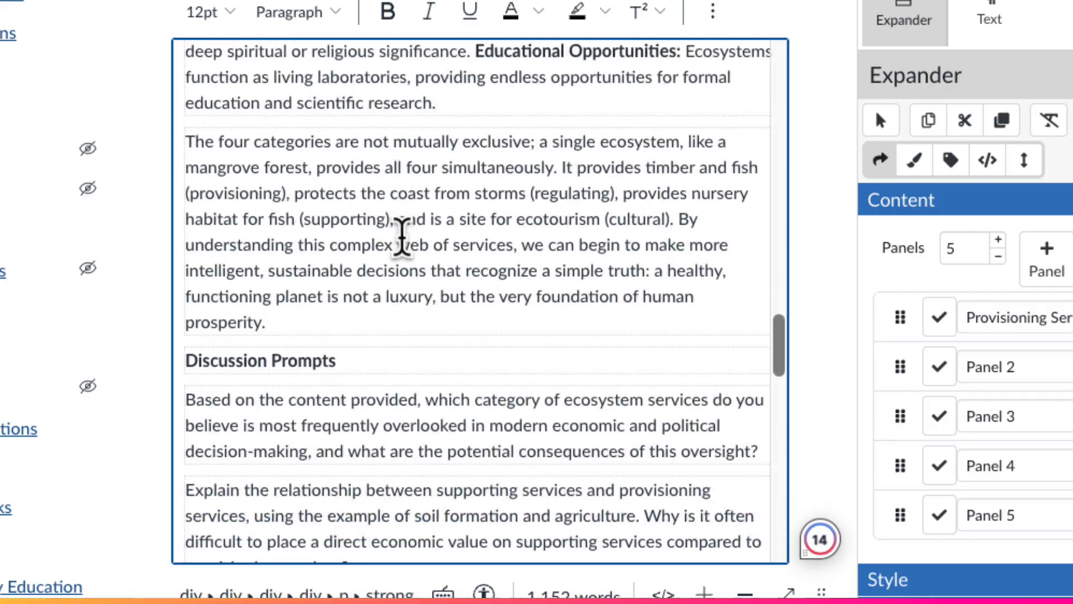
Delete the six empty paragraphs between the introduction and the horizontal line above the expander.
scroll(402, 232, down, 1)
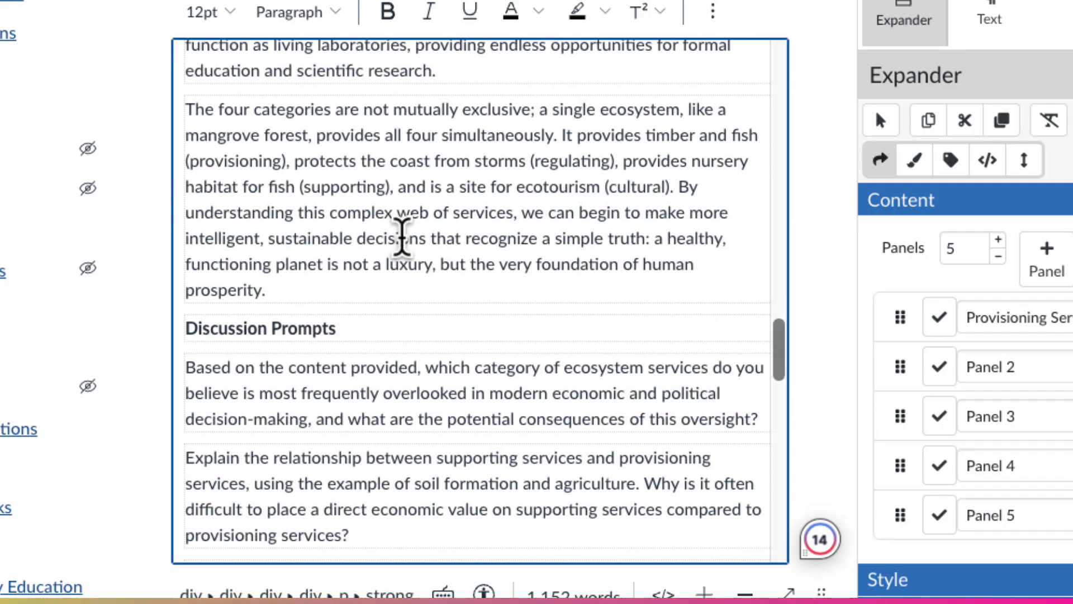
scroll(401, 235, up, 11)
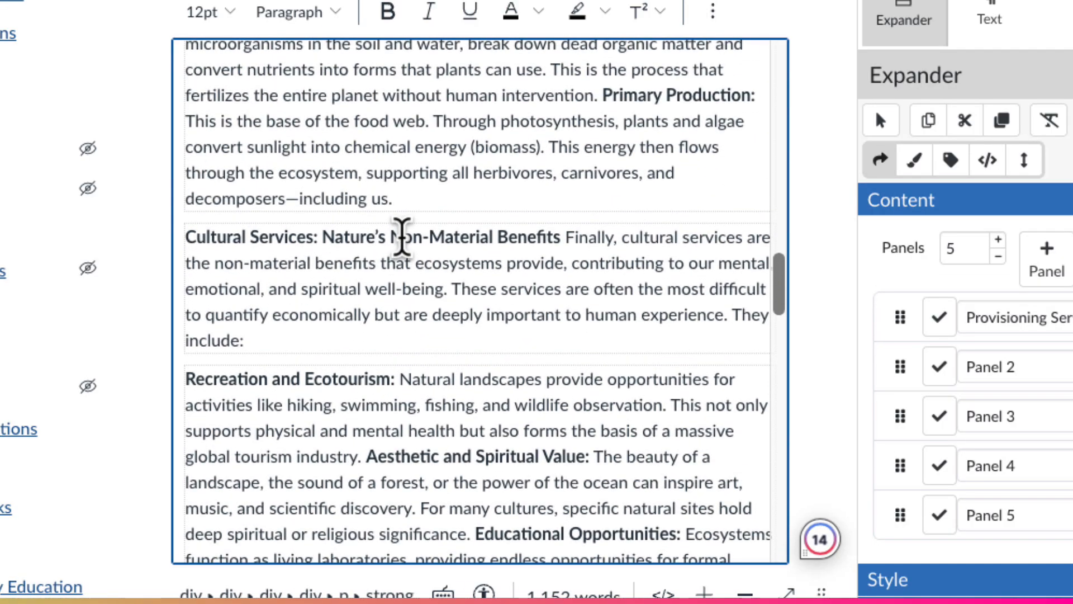
scroll(402, 232, up, 4)
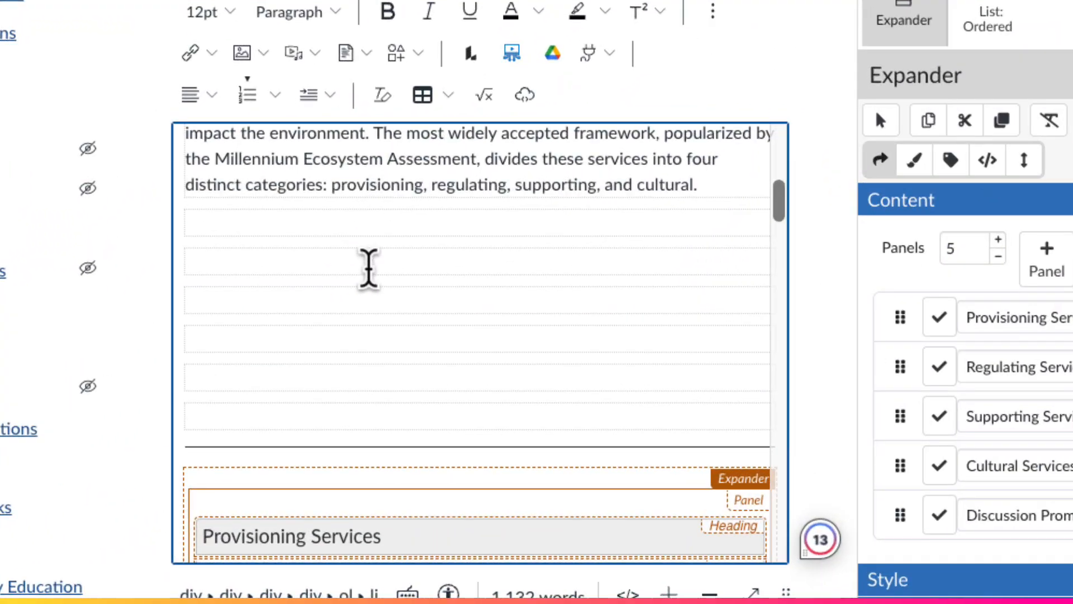
click(269, 416)
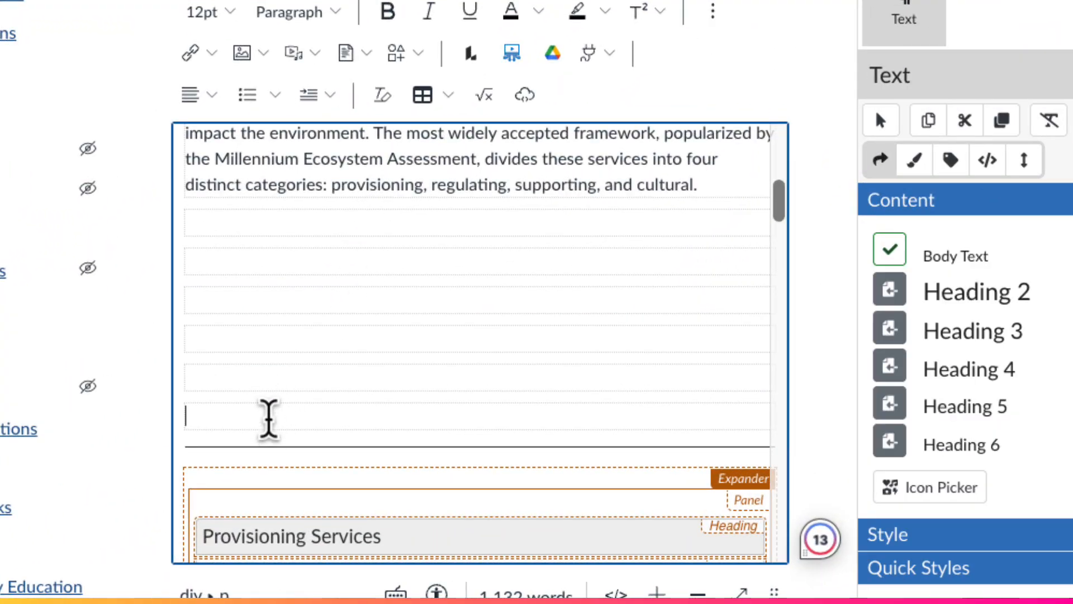
key(BackSpace)
key(BackSpace)
key(BackSpace)
key(BackSpace)
key(BackSpace)
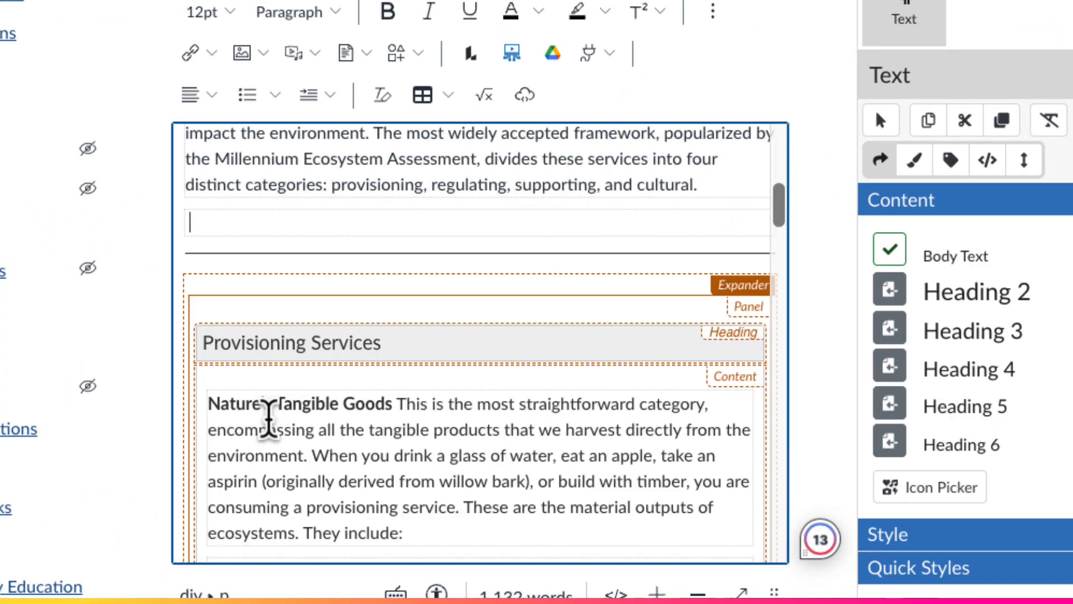
key(BackSpace)
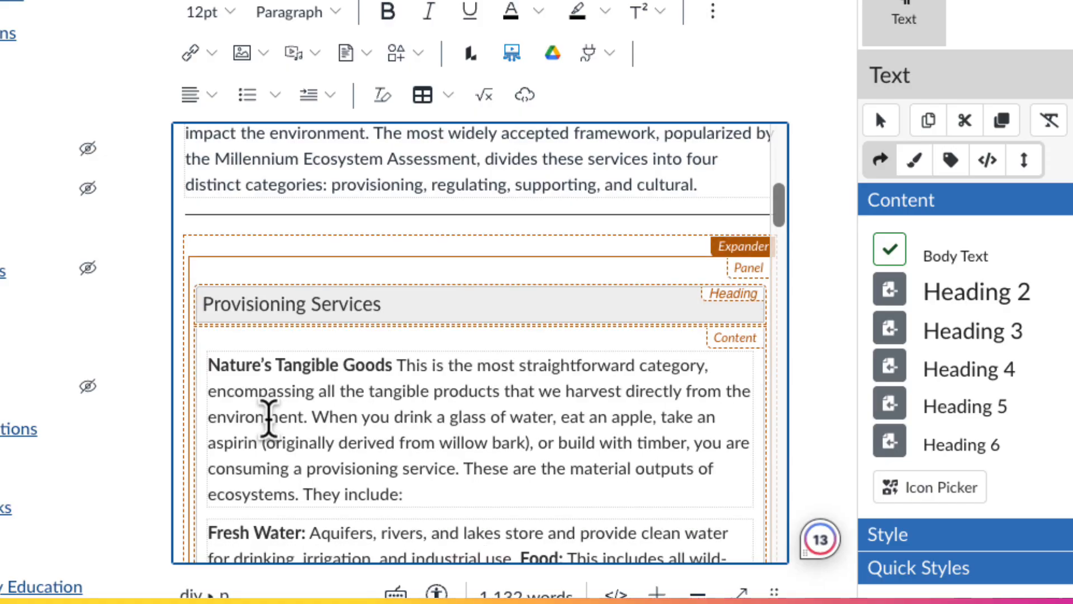
Review the headings and content of the expander panels in the editor, from Provisioning Services through Discussion Prompts.
scroll(416, 401, down, 15)
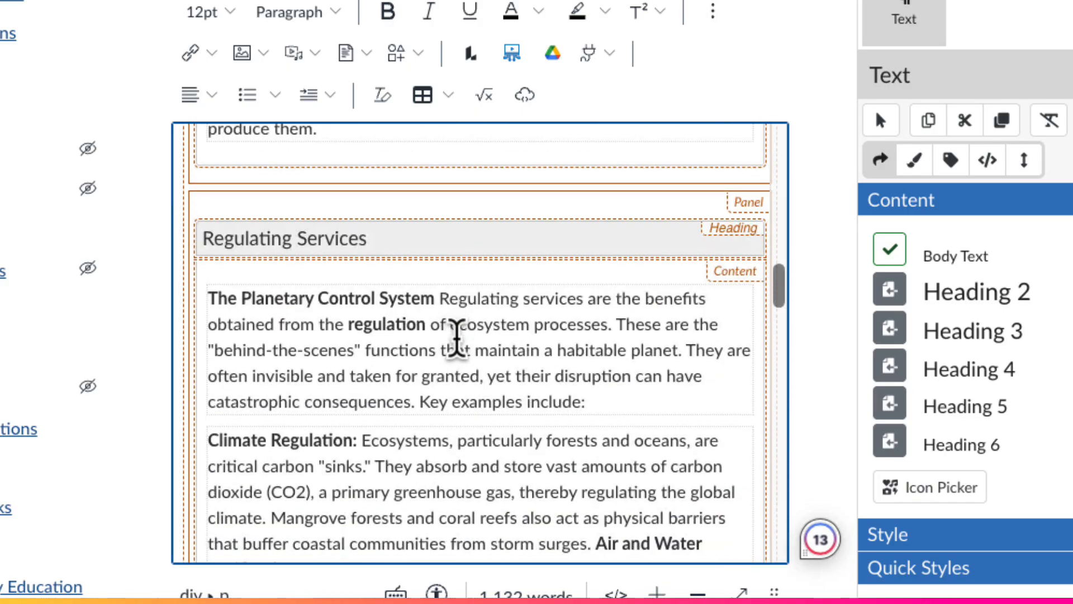
scroll(469, 296, down, 15)
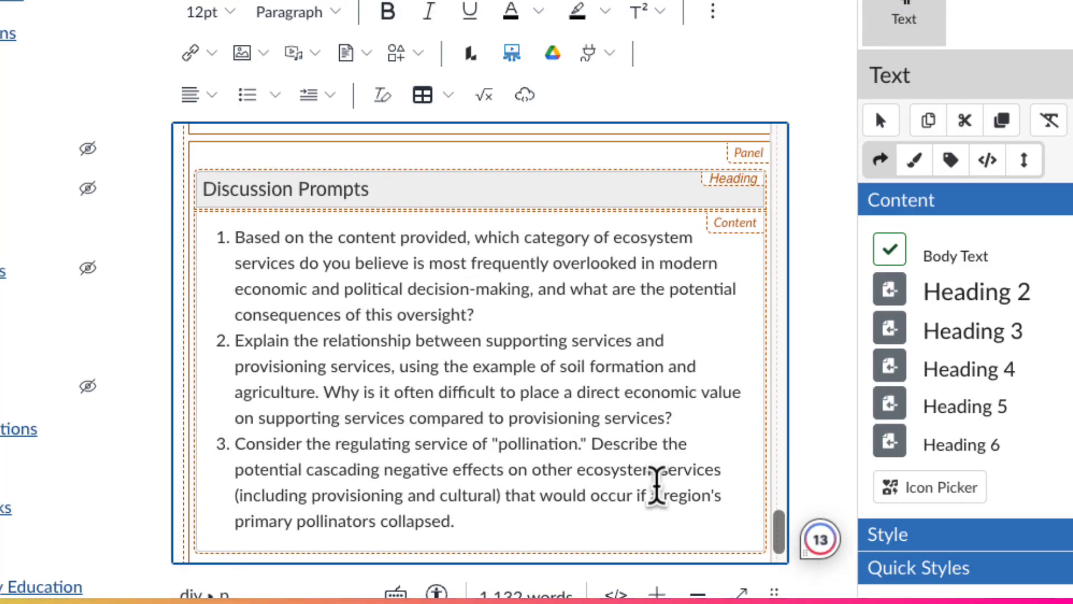
scroll(656, 485, down, 10)
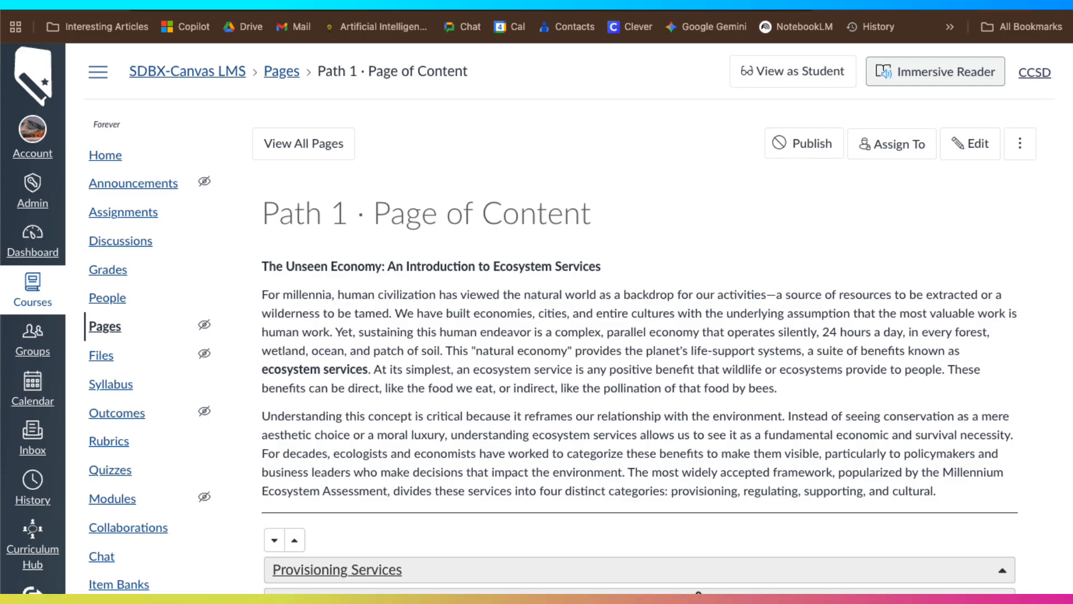
Check the saved page's expander by expanding and collapsing the Regulating Services and Supporting Services panels.
scroll(707, 576, down, 3)
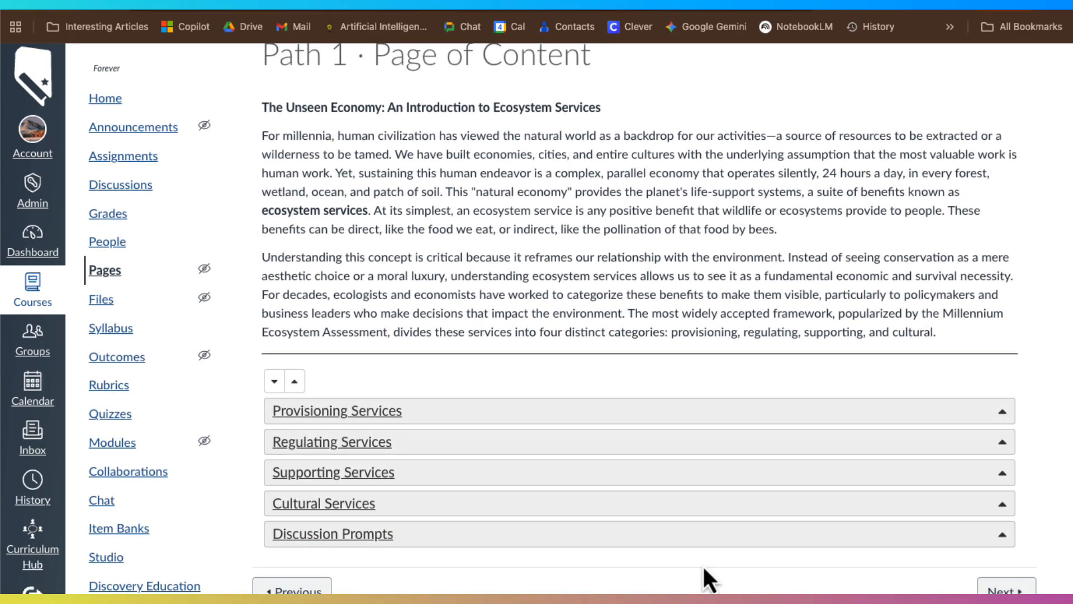
click(379, 445)
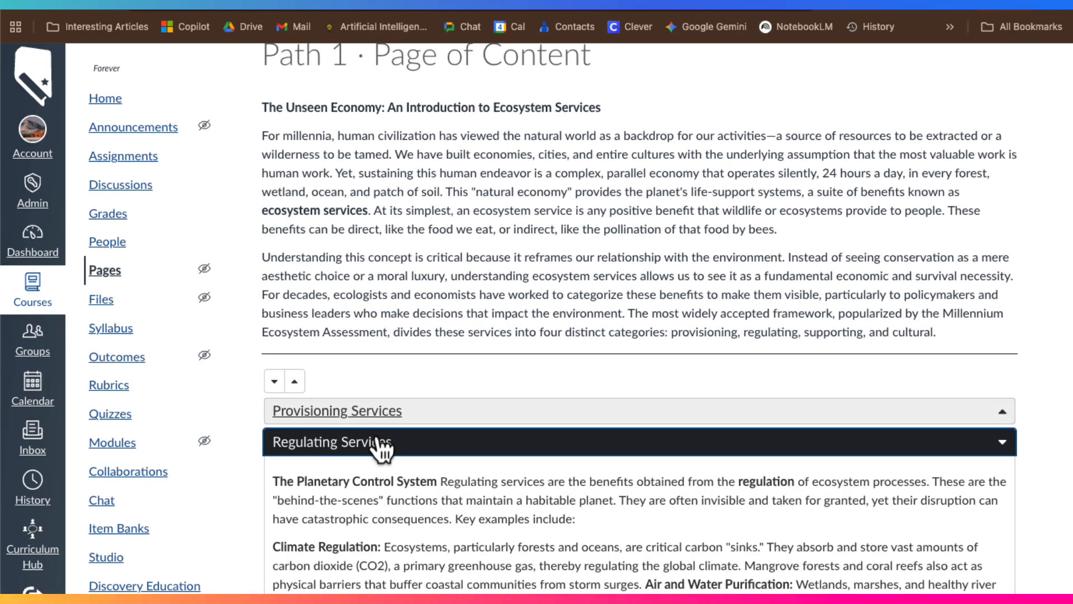
click(384, 441)
click(384, 474)
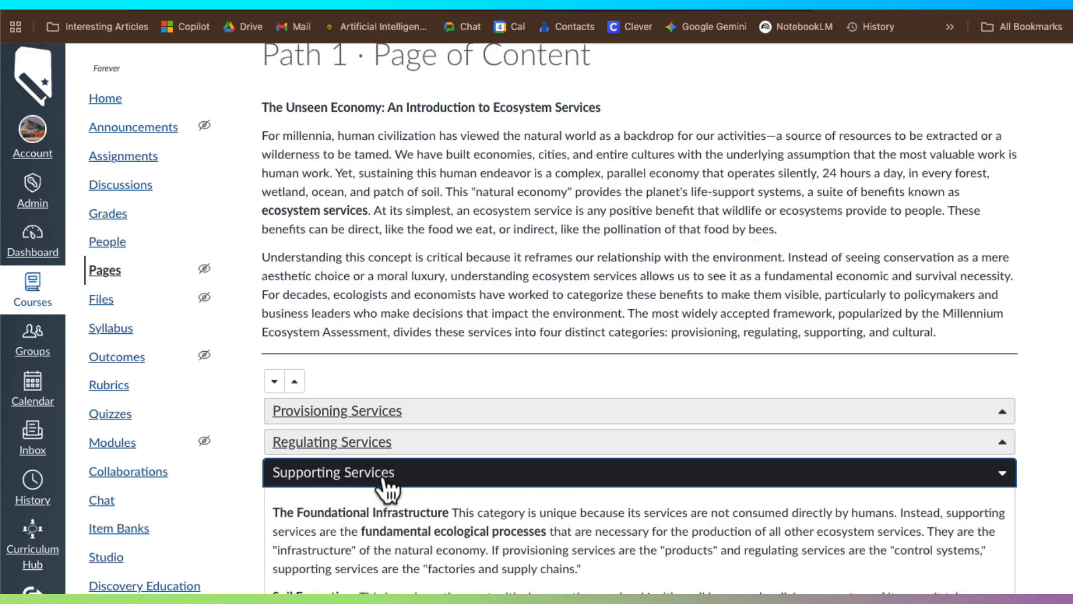
scroll(419, 492, down, 5)
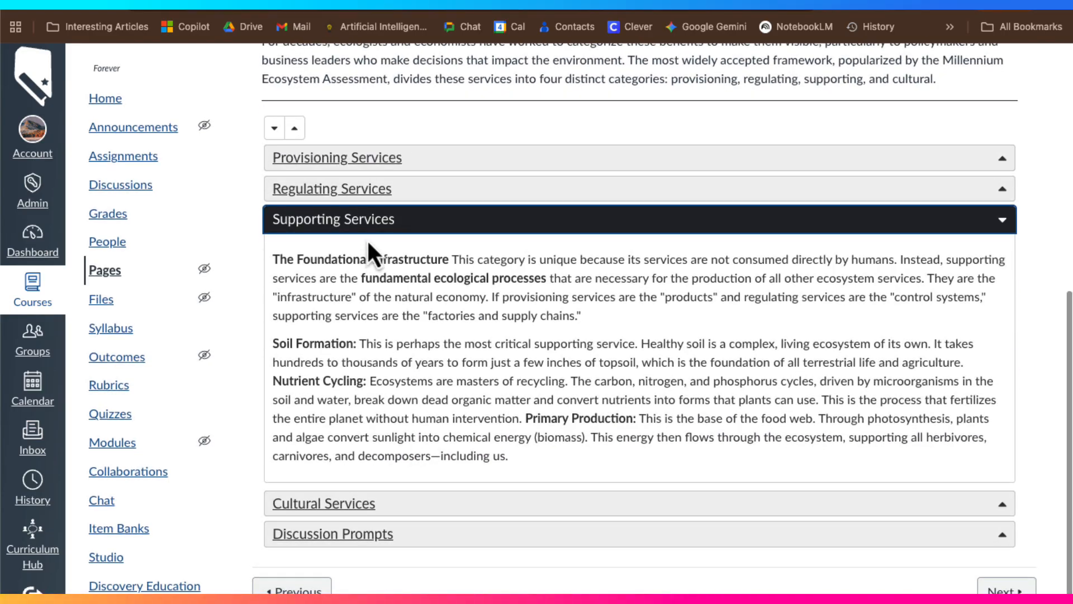
click(363, 222)
scroll(420, 344, up, 5)
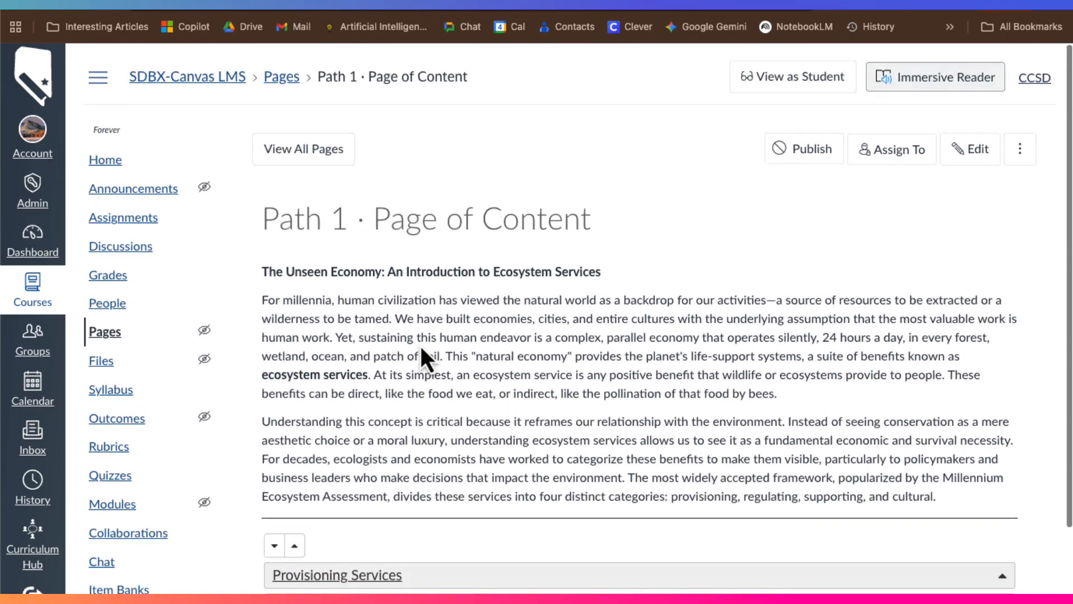